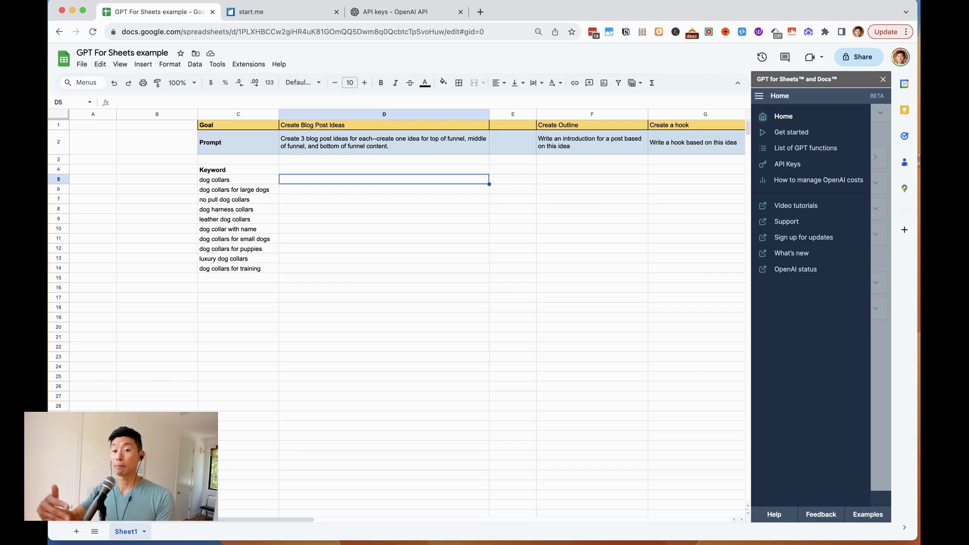
Switch to the OpenAI API keys page and view the dialog for creating a new secret key
left_click(406, 16)
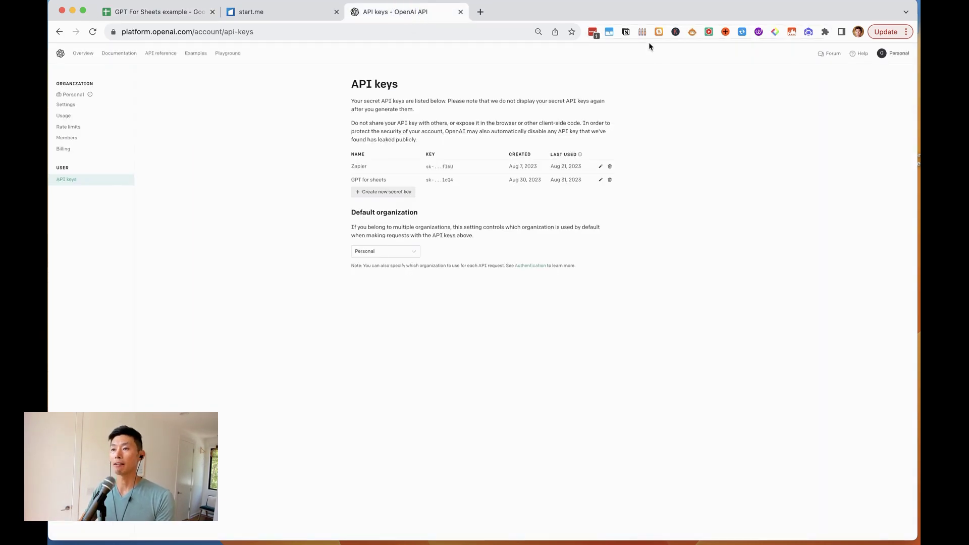
left_click(368, 198)
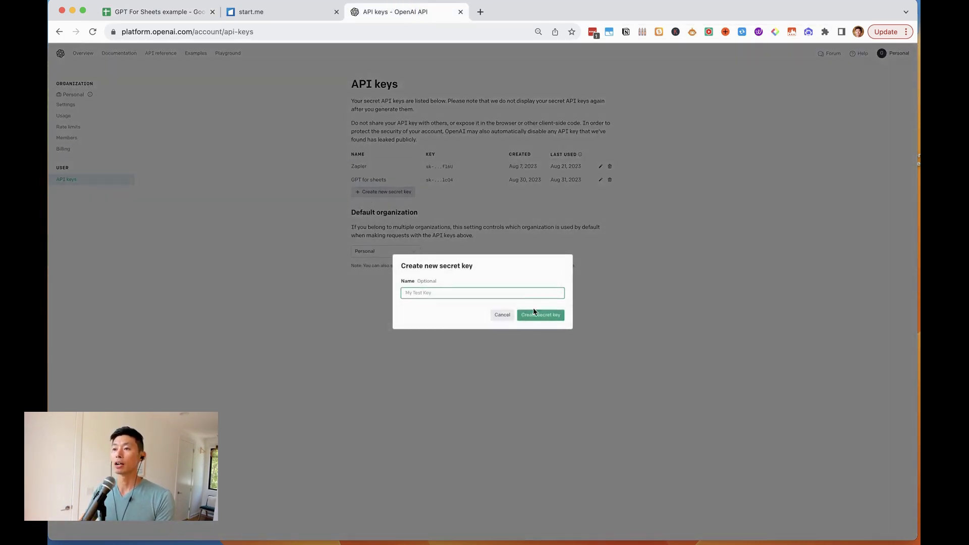
left_click(195, 93)
Return to the GPT For Sheets example spreadsheet and open the GPT for Sheets and Docs add-on's API key settings
left_click(135, 12)
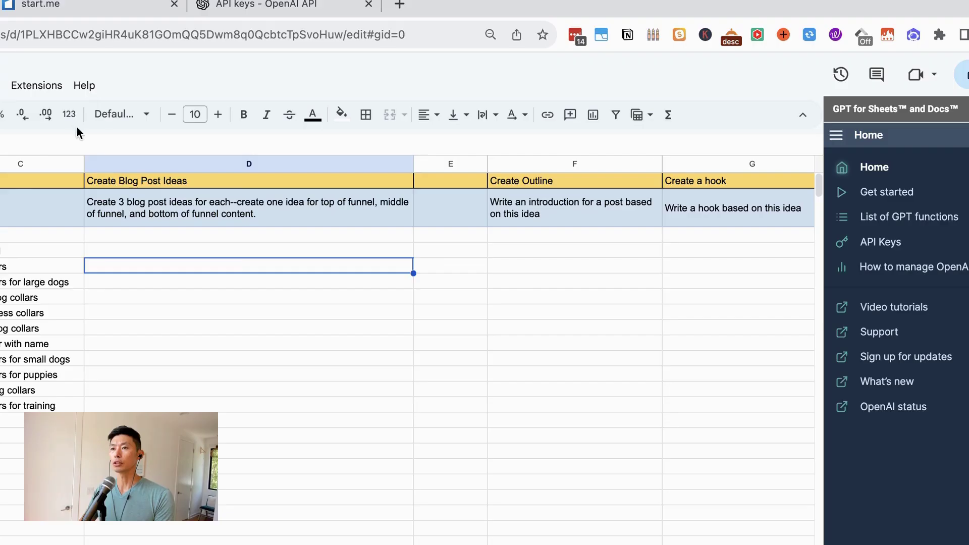
left_click(248, 64)
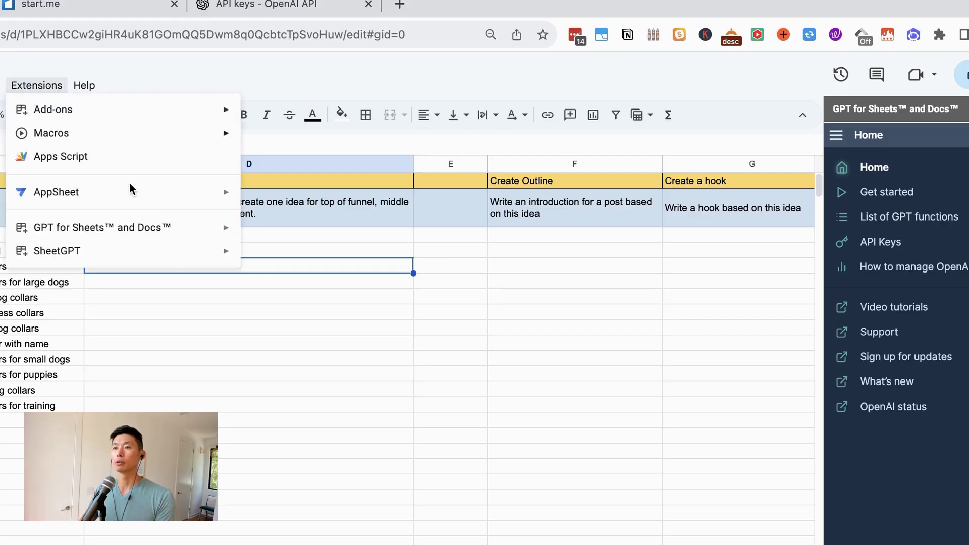
mouse_move(151, 224)
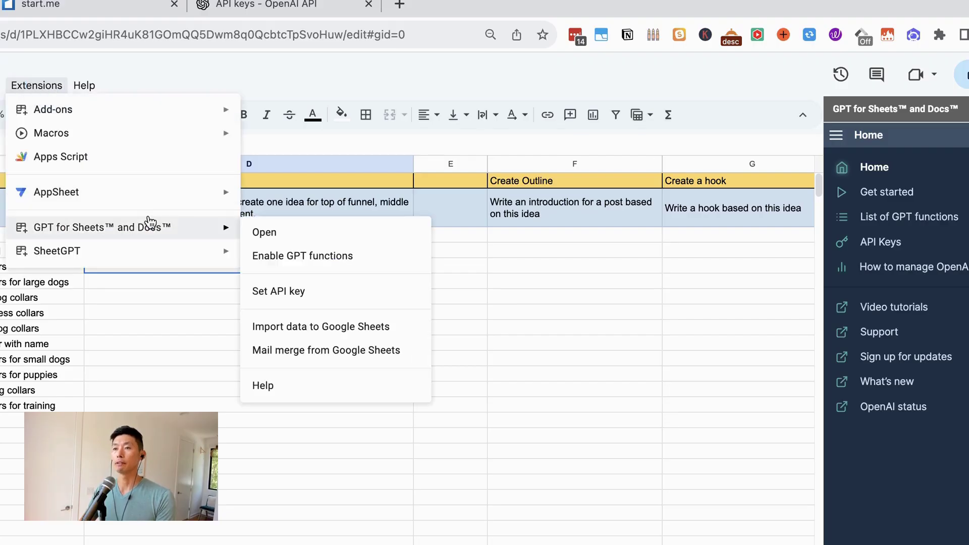
left_click(306, 292)
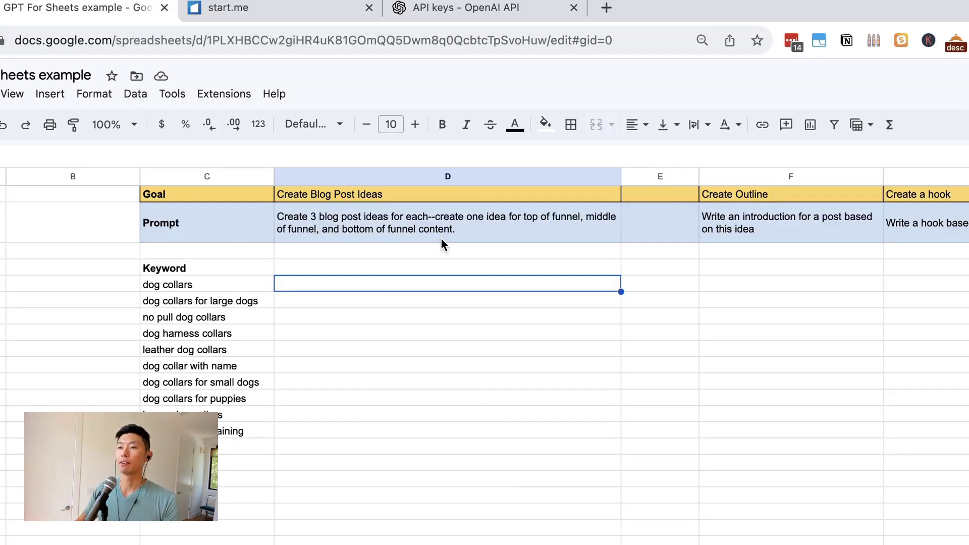
Enter =GPT(D2,C5) in cell D5 to generate blog post ideas from the prompt and the "dog collars" keyword
left_click(440, 218)
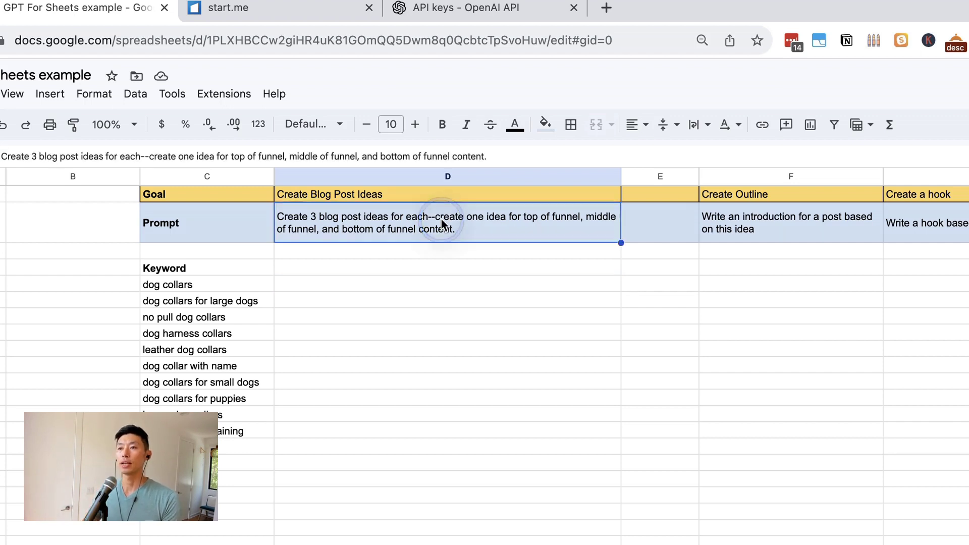
left_click(469, 286)
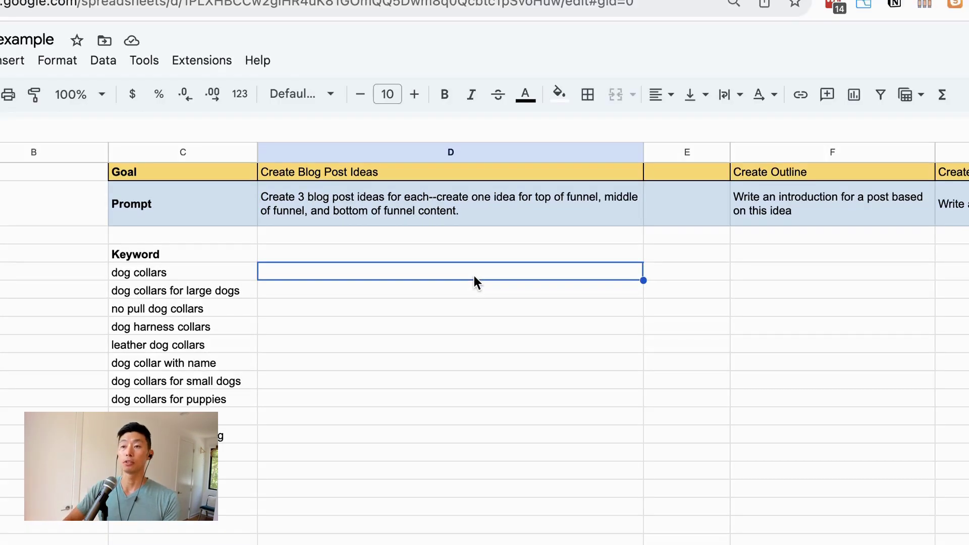
type("=")
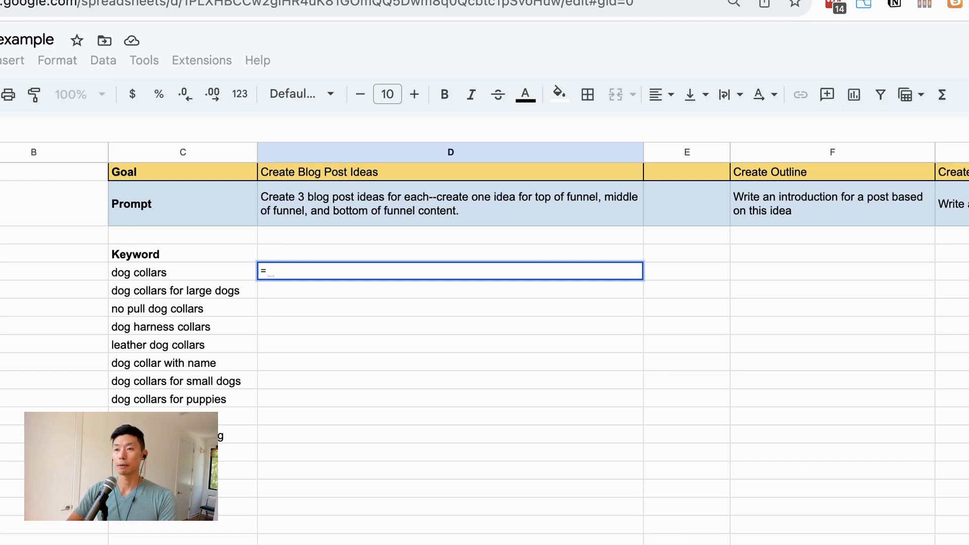
type("gpt")
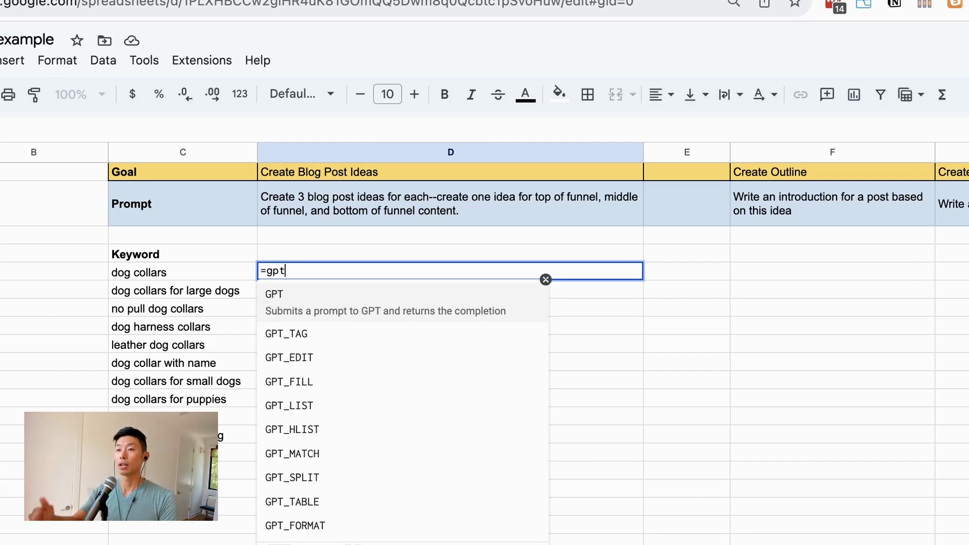
key("Tab")
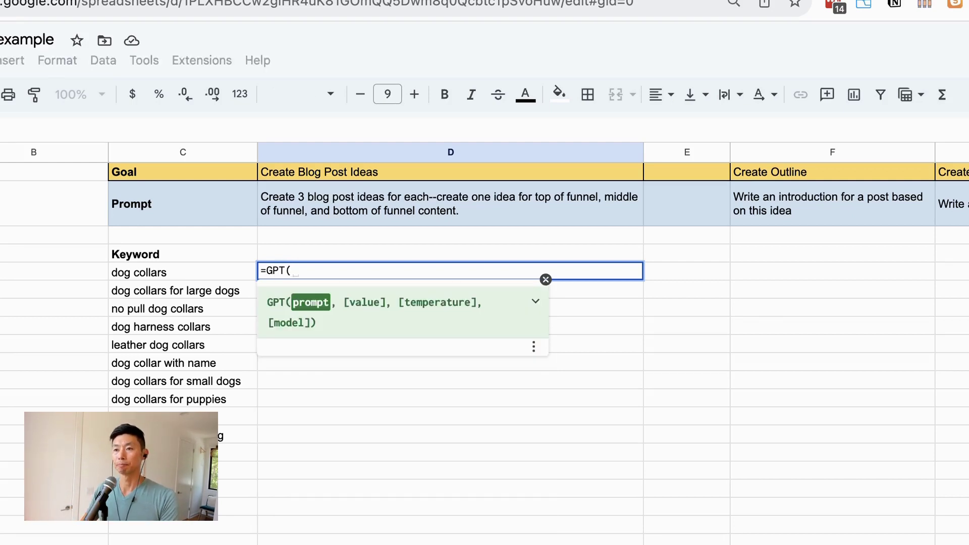
left_click(364, 189)
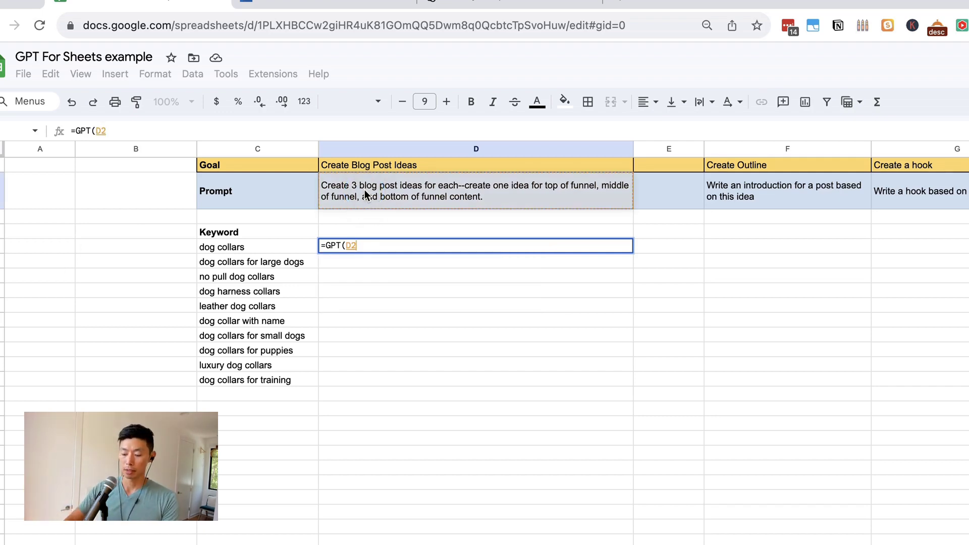
type(",")
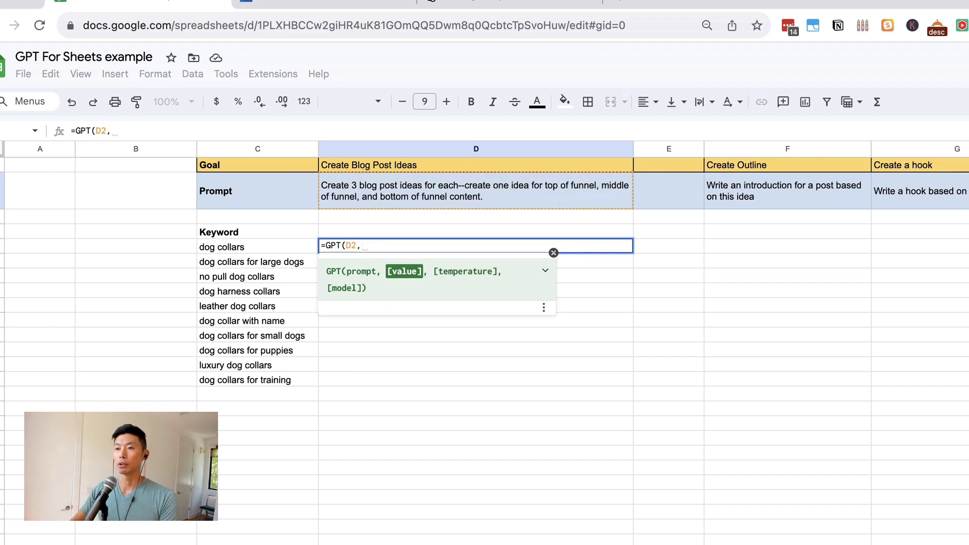
left_click(258, 246)
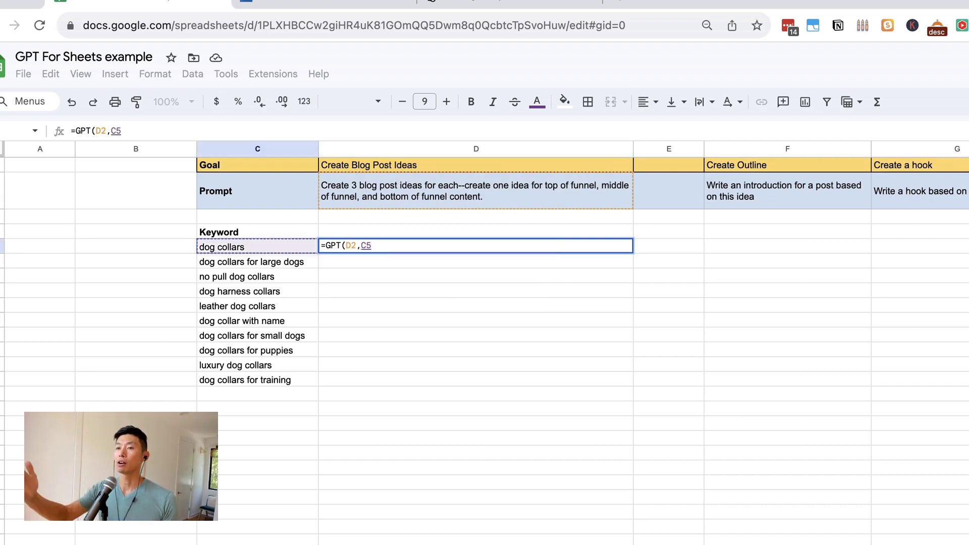
key("Return")
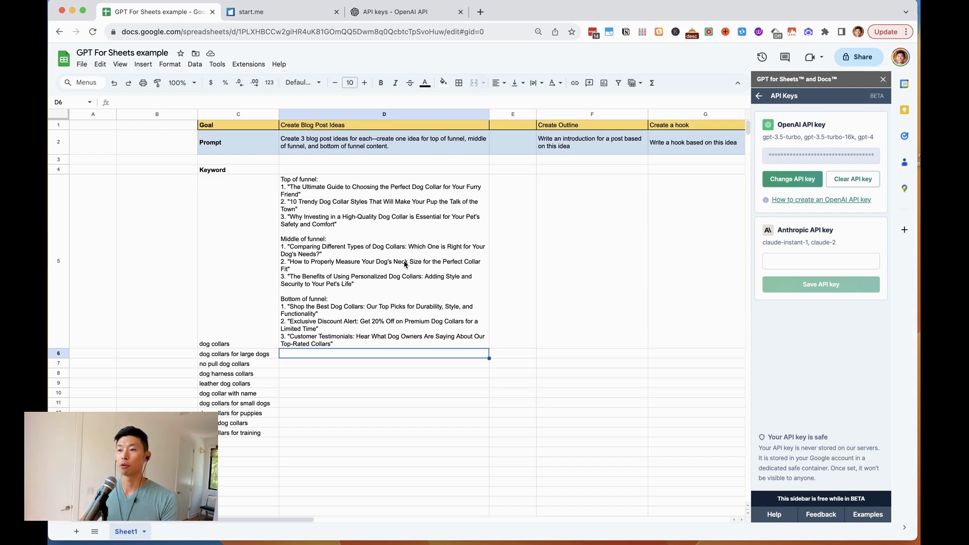
Lock the prompt's row reference in the D5 formula so it reads =GPT(D$2,C5)
left_click(406, 263)
key("Return")
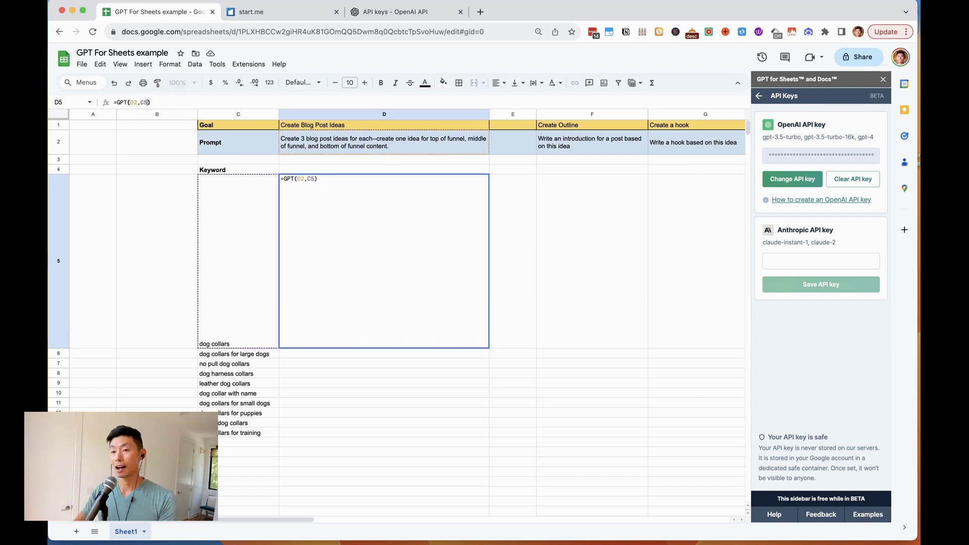
key("Left")
key("Left")
key("Left")
key("Left")
type("$")
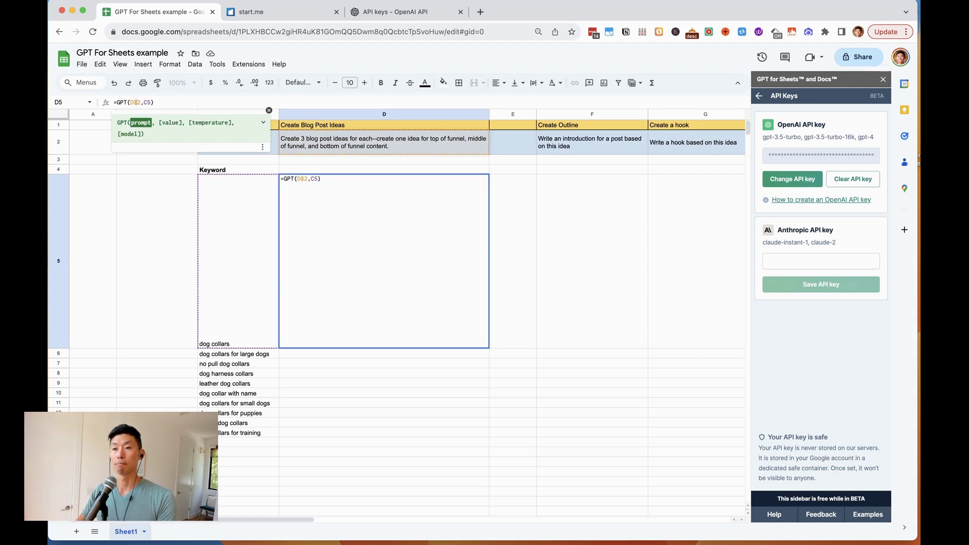
key("Return")
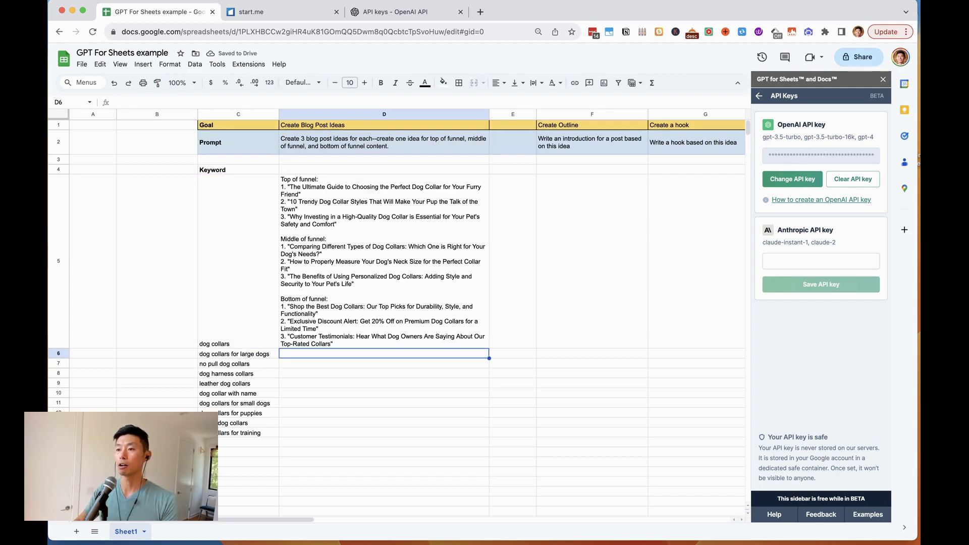
Fill the blog post ideas formula from D5 down to D14 for all the keywords
left_click(435, 262)
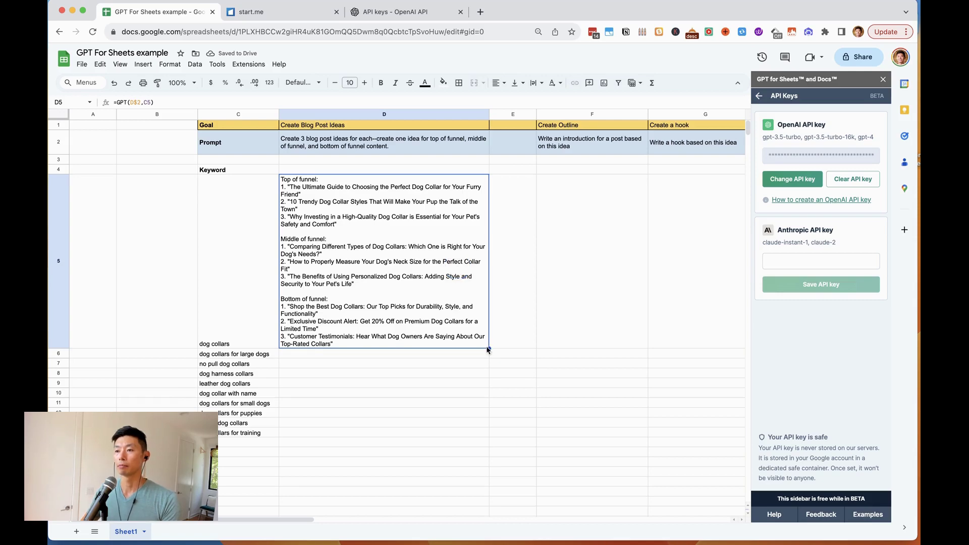
left_click_drag(488, 348, 485, 433)
scroll(440, 344, "down", 10)
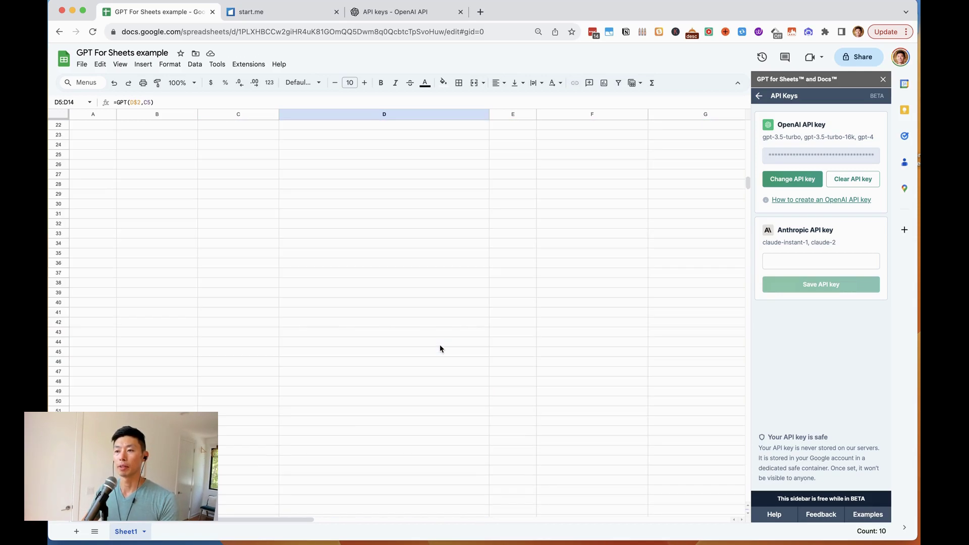
scroll(440, 348, "down", 10)
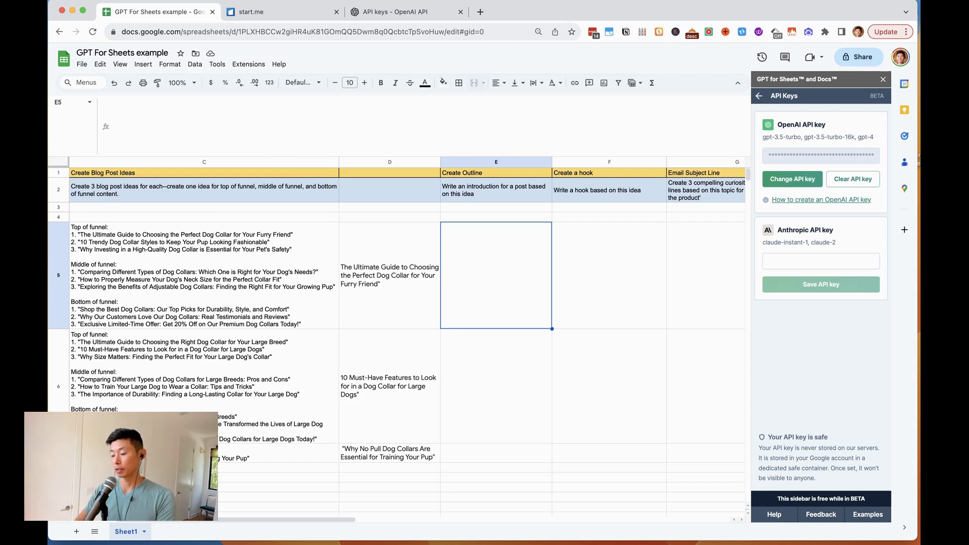
Enter =GPT(E2,D5) in cell E5 to write an introduction for the first blog post idea
type("=")
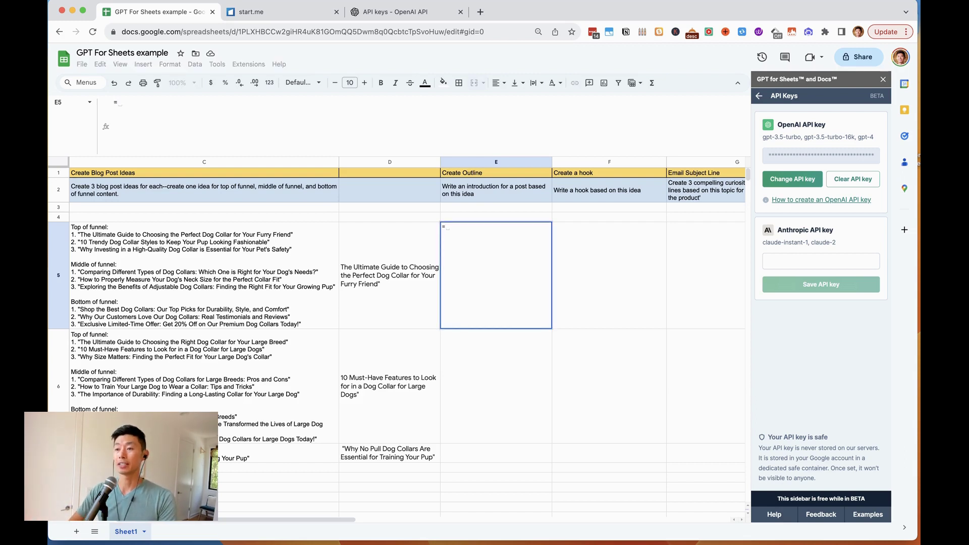
type("GPT(")
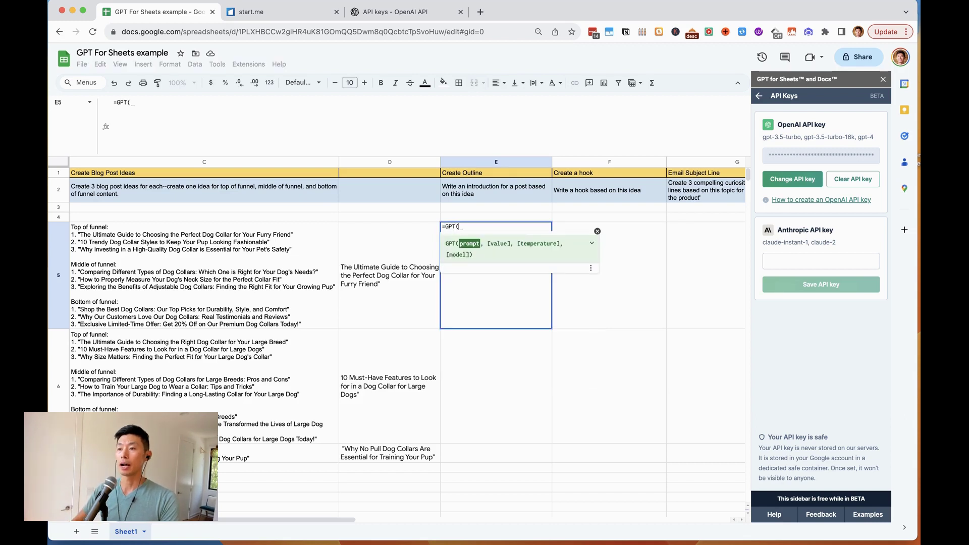
key("Up")
key("Up")
key("Up")
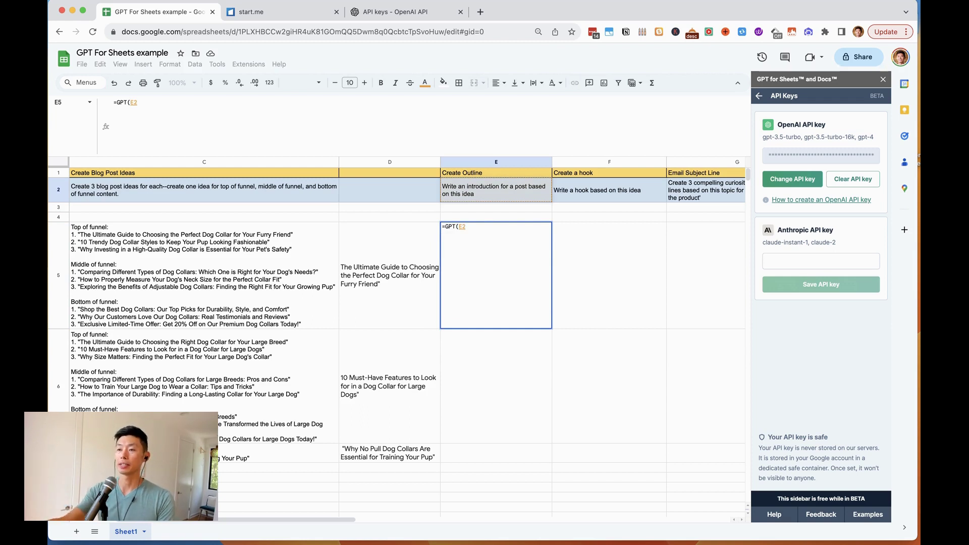
type(",")
key("Left")
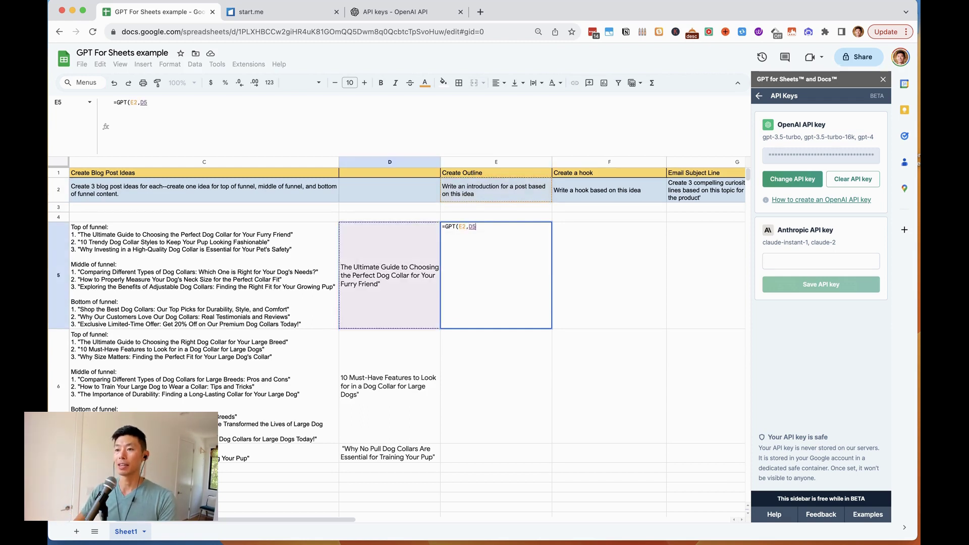
key("Return")
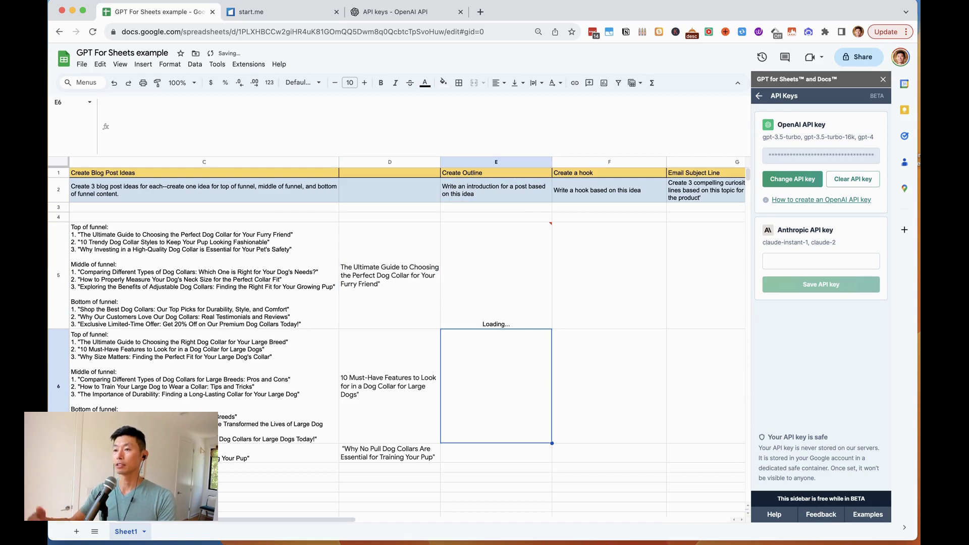
Lock the prompt's row reference in the E5 formula so it reads =GPT(E$2,D5)
key("Up")
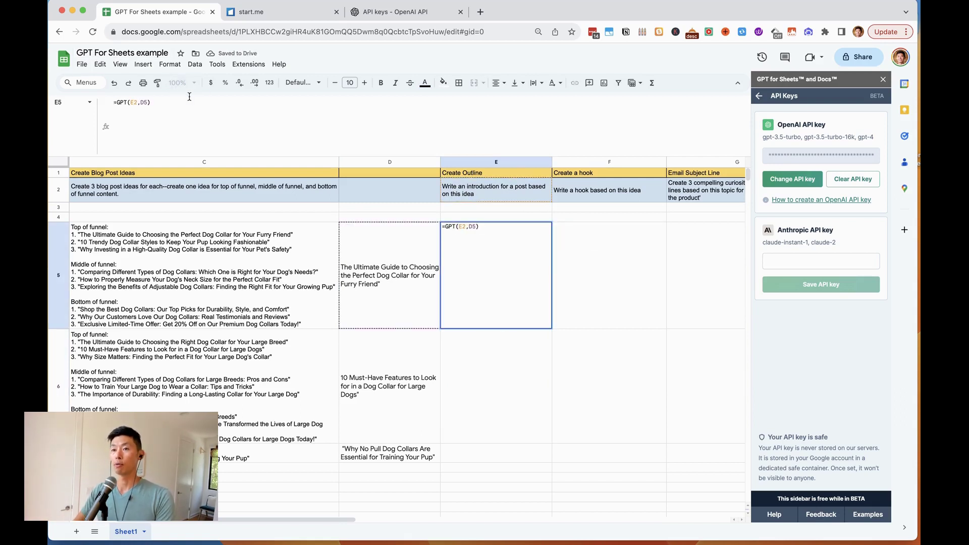
left_click(116, 103)
key("Right")
key("Right")
key("Right")
key("Right")
key("Right")
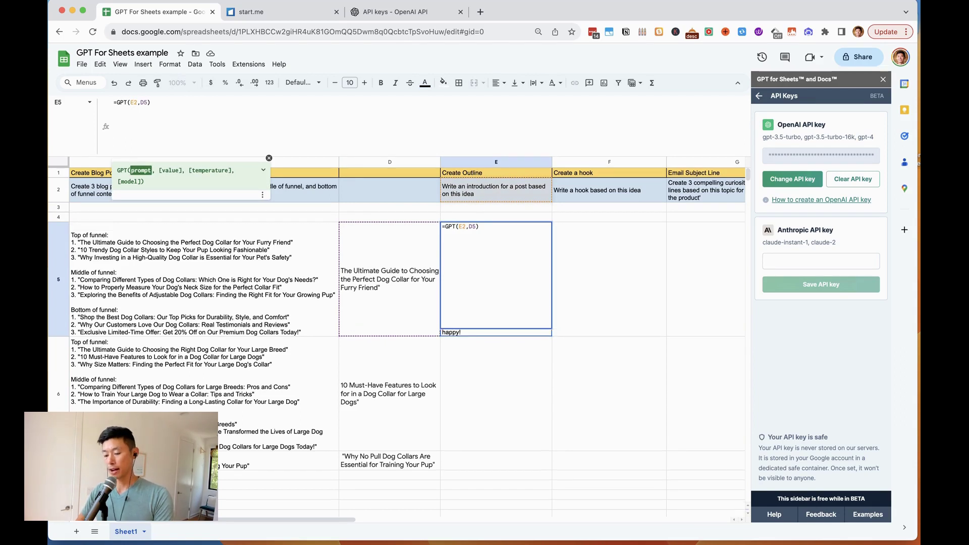
type("$")
key("Return")
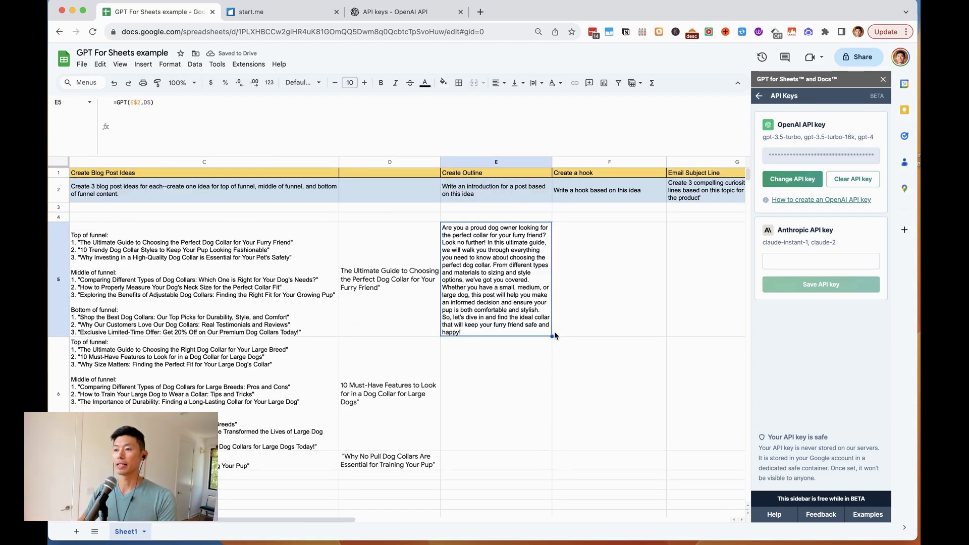
Fill the introduction formula from E5 down to E8, and clear the surplus formula in E8
left_click_drag(551, 335, 543, 471)
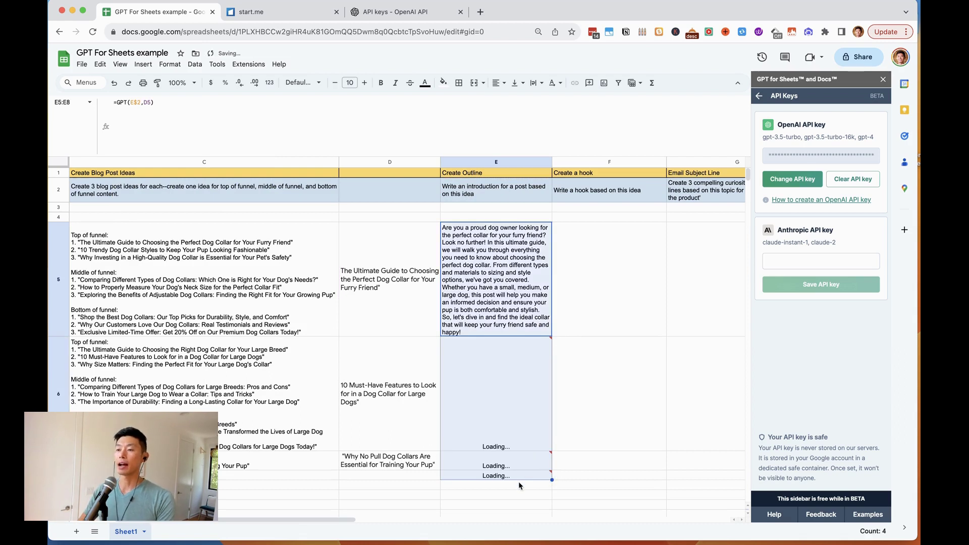
left_click(519, 478)
key("Delete")
left_click(609, 475)
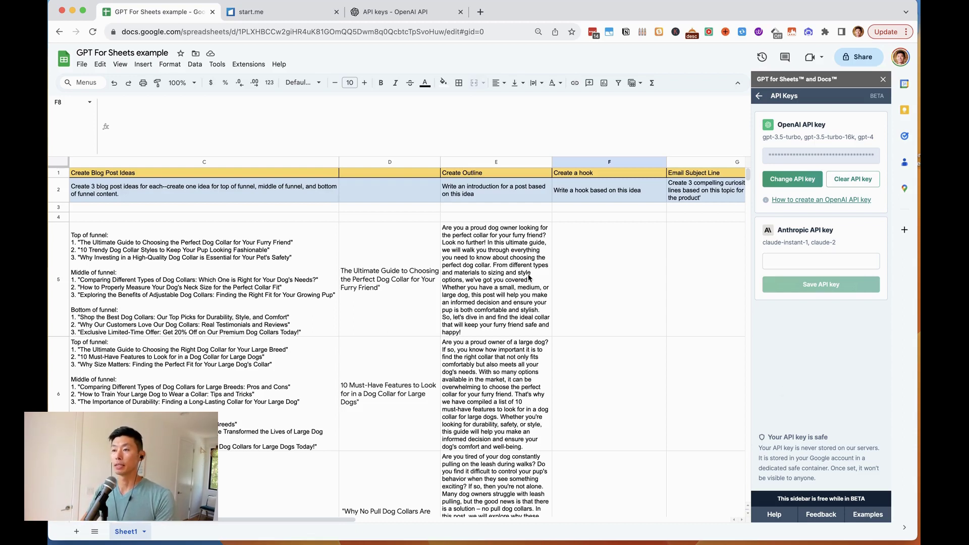
Start a GPT formula in cell F5 that takes the hook prompt in F2 and the blog post idea in D5
scroll(528, 277, "right", 5)
left_click(389, 227)
type("=GPT(")
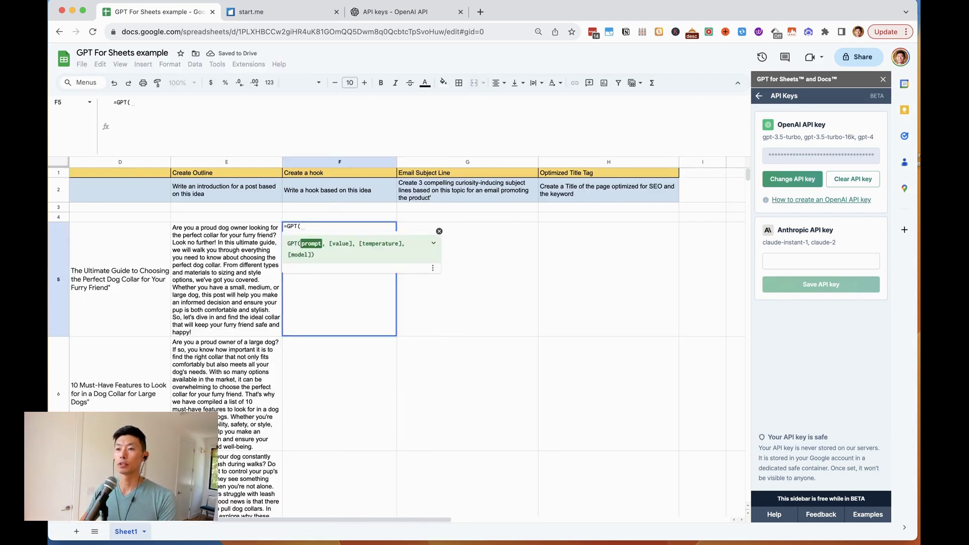
left_click(367, 192)
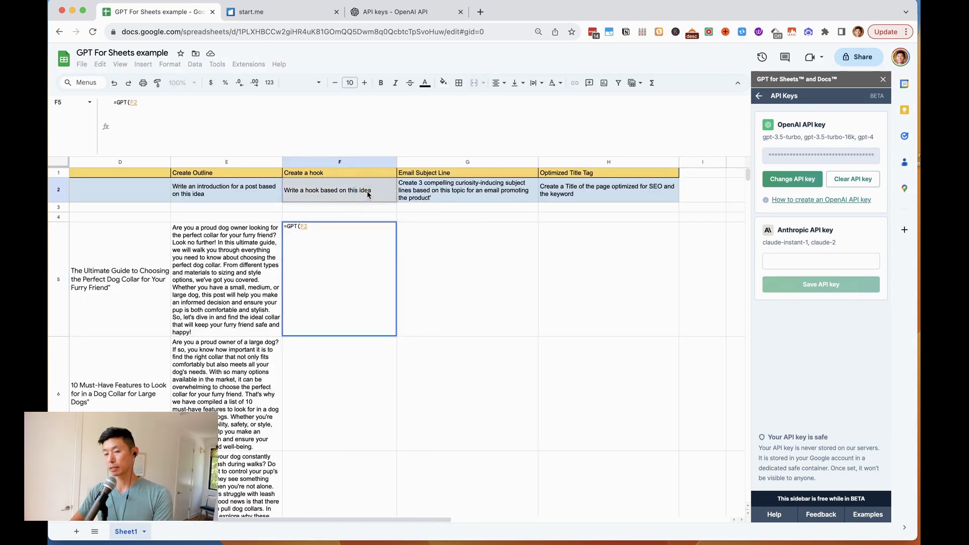
type(",")
scroll(368, 194, "down", 2)
left_click(339, 197)
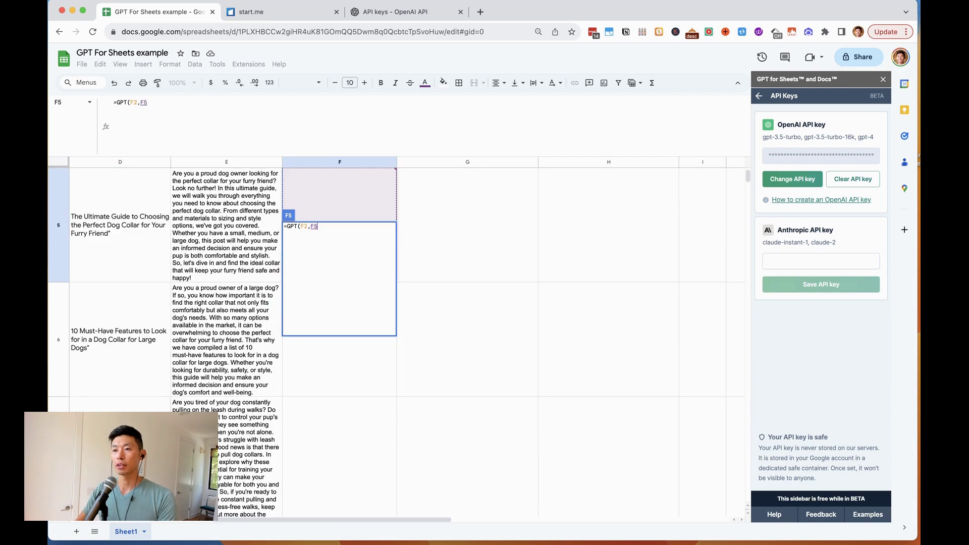
key("Down")
key("Up")
key("Left")
key("Left")
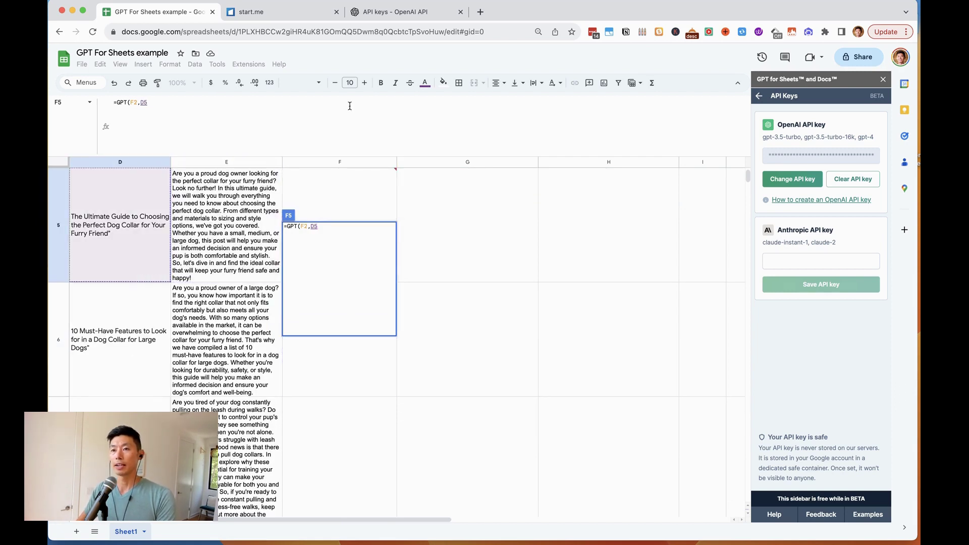
Lock the prompt's row reference and complete the F5 formula as =GPT(F$2,D5)
left_click(306, 133)
key("Left")
key("Left")
key("Left")
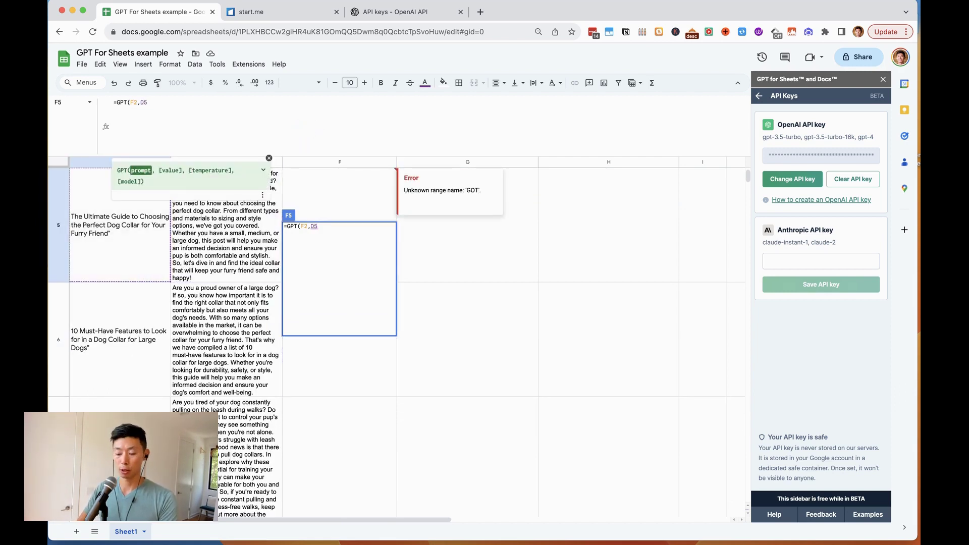
key("F4")
key("F4")
key("Right")
key("Right")
key("Right")
type(")")
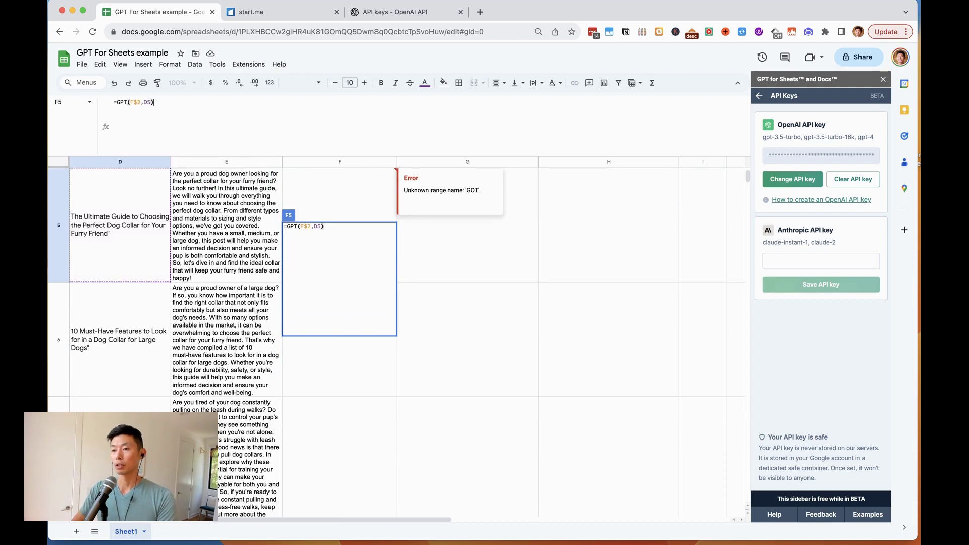
key("Return")
Fill the hook formula from F5 down to F7 and review the generated hooks beside their blog post ideas
left_click(380, 238)
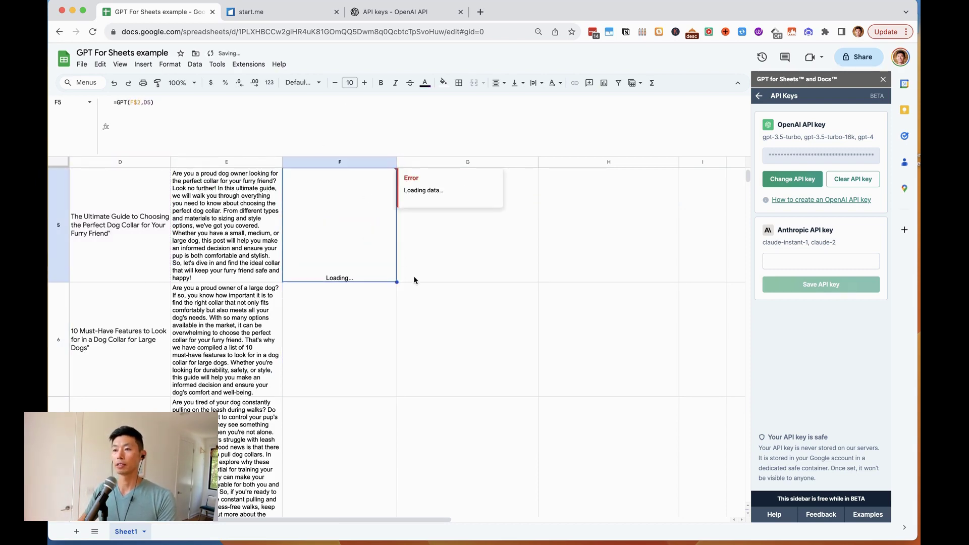
left_click(384, 429, "shift")
key("ctrl+d")
scroll(411, 367, "up", 2)
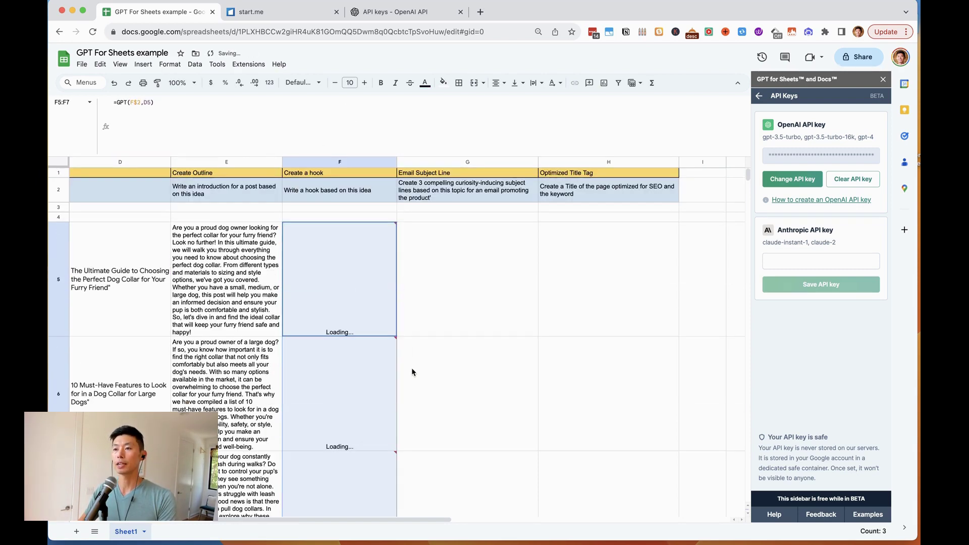
scroll(363, 324, "right", 3)
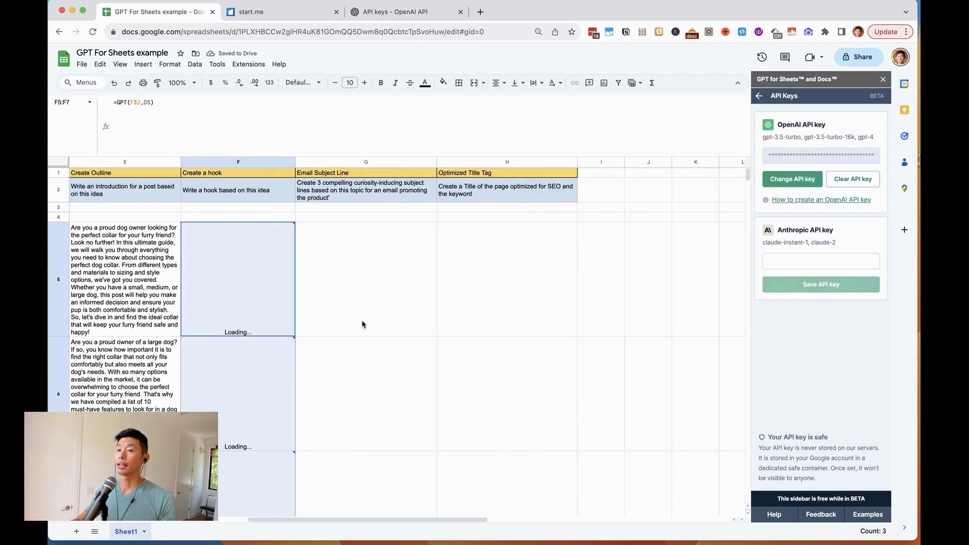
scroll(363, 324, "left", 5)
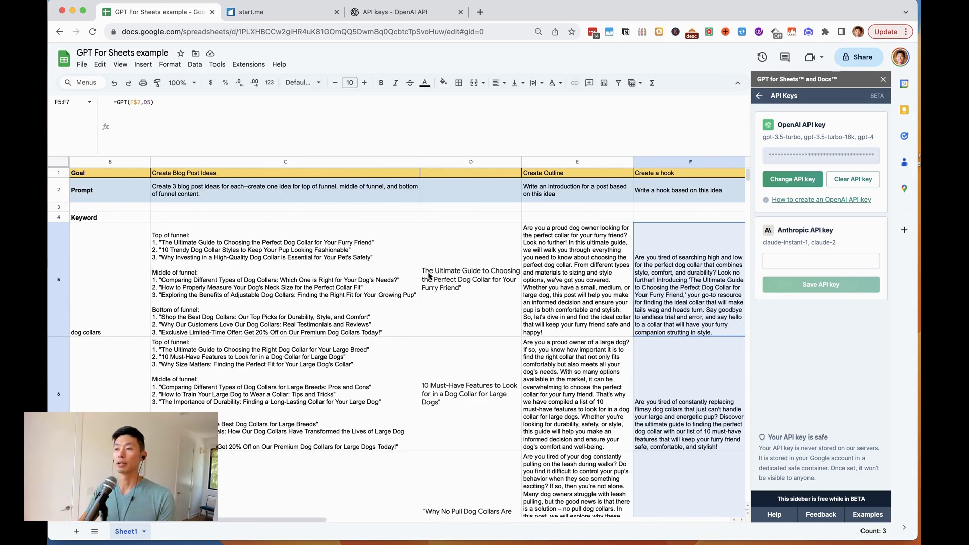
scroll(429, 275, "right", 5)
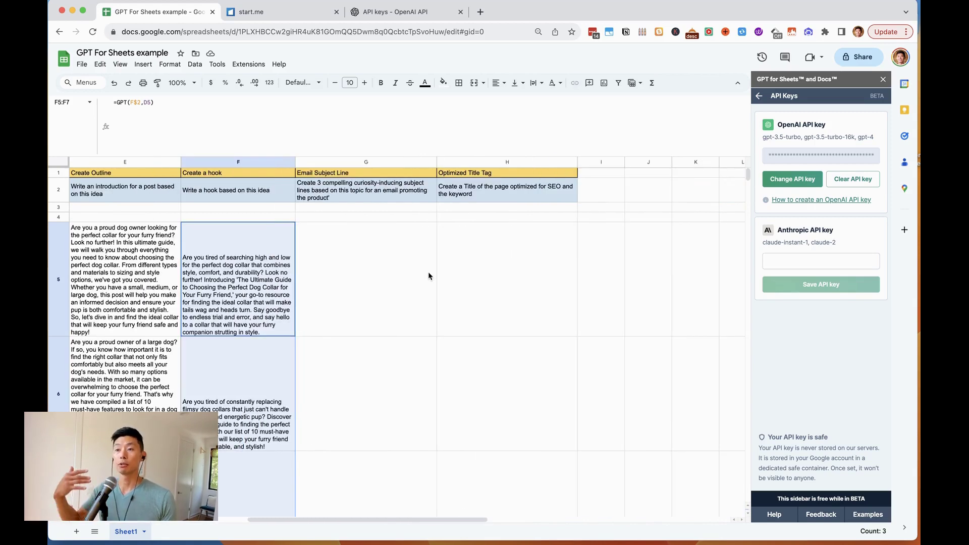